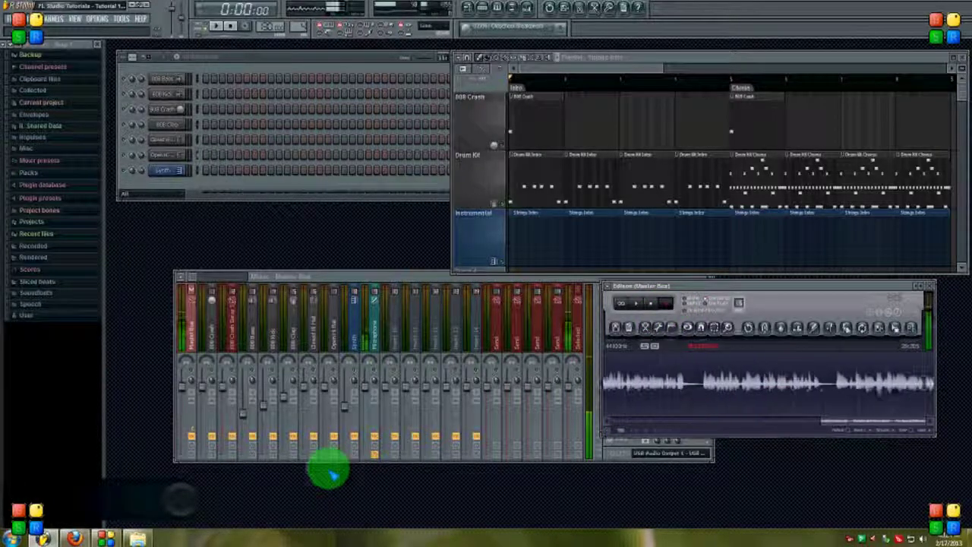
# Review the circle of fifths diagram in Firefox and return to FL Studio
pyautogui.click(74, 537)
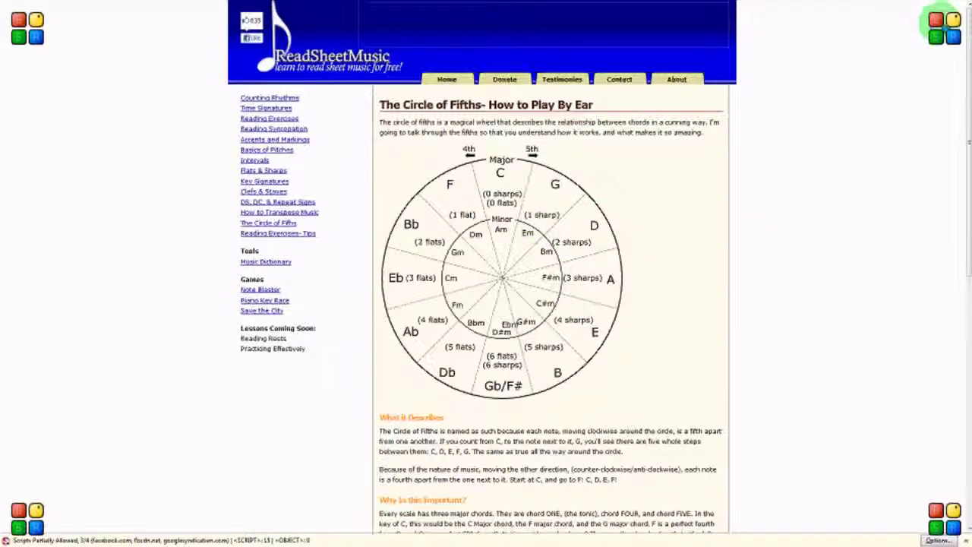
pyautogui.click(941, 4)
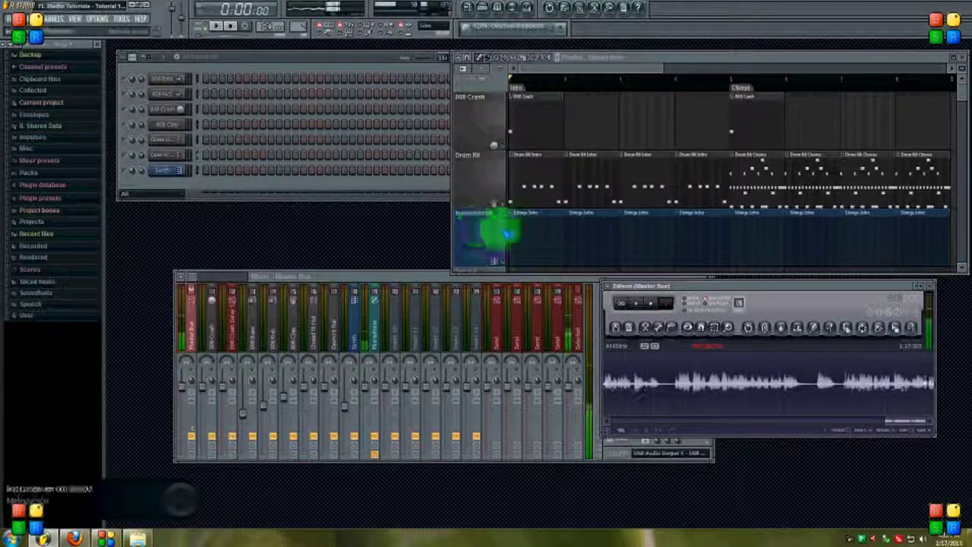
# Open the Synth channel's piano roll and choose the minor chord stamp
pyautogui.rightClick(186, 169)
pyautogui.click(201, 171)
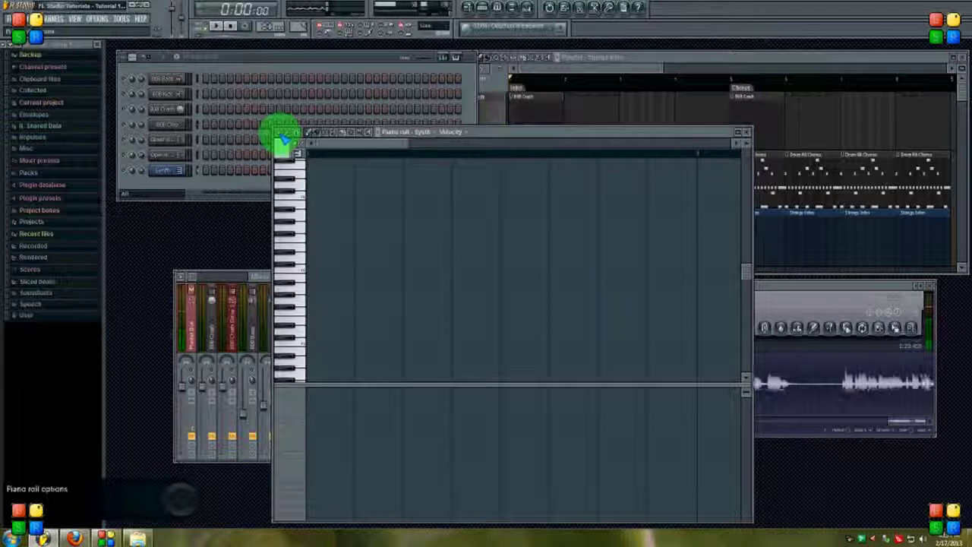
pyautogui.click(282, 137)
pyautogui.moveTo(304, 220)
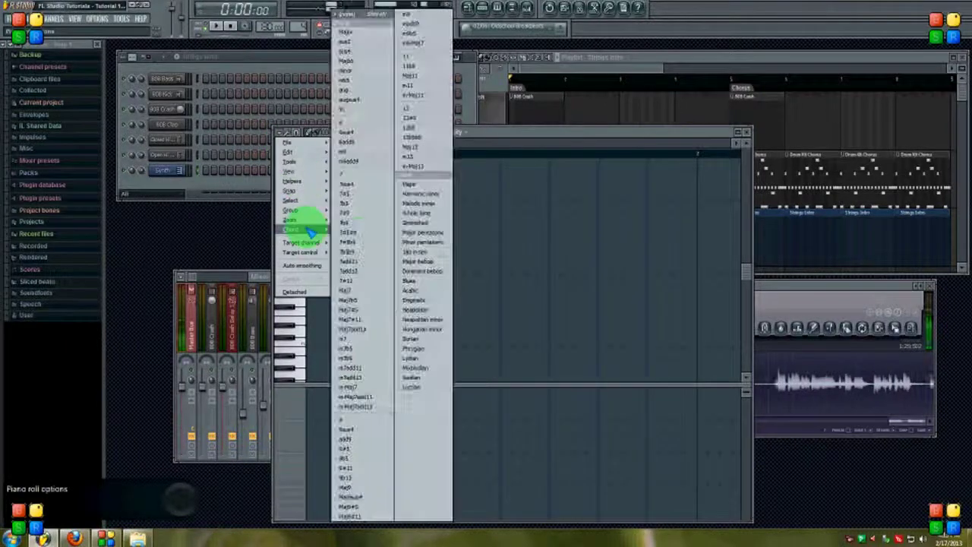
pyautogui.click(280, 132)
pyautogui.click(279, 132)
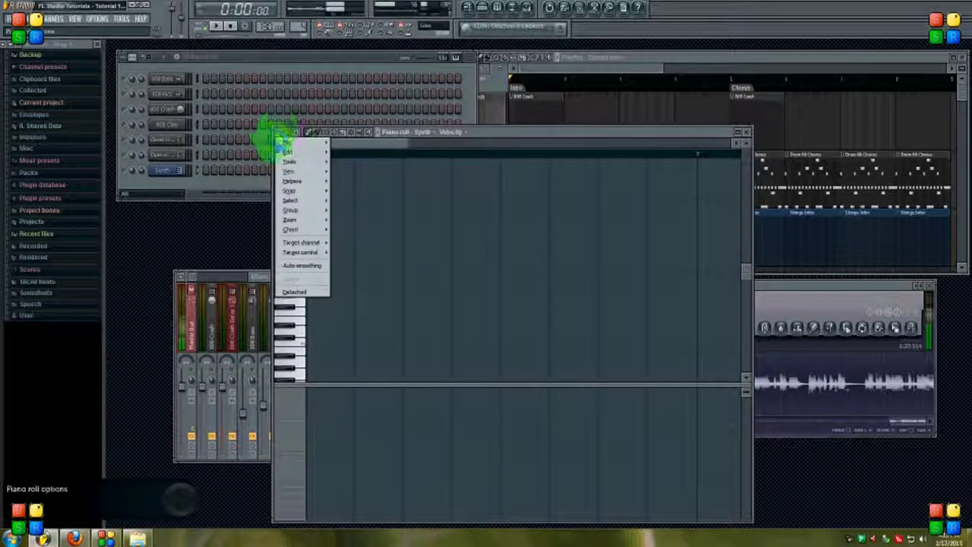
pyautogui.moveTo(290, 226)
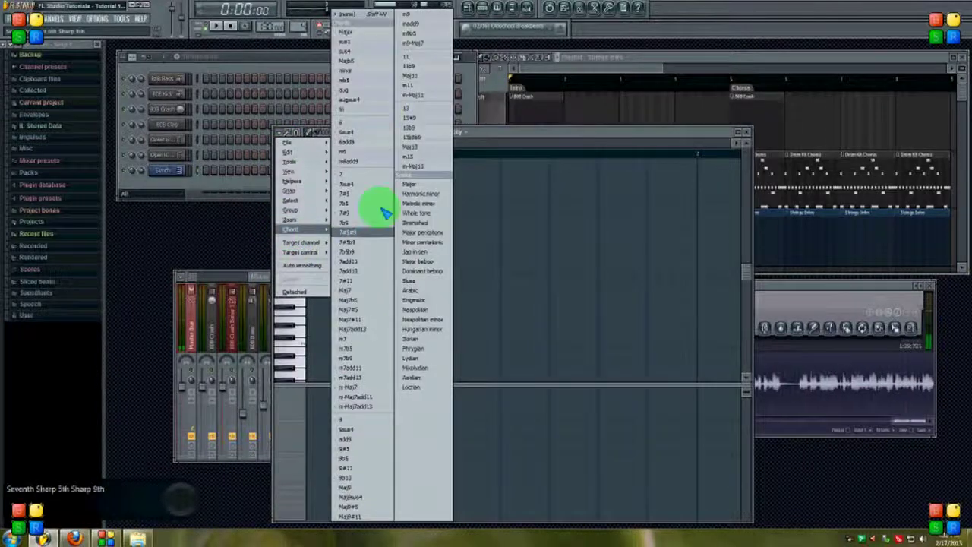
pyautogui.click(354, 72)
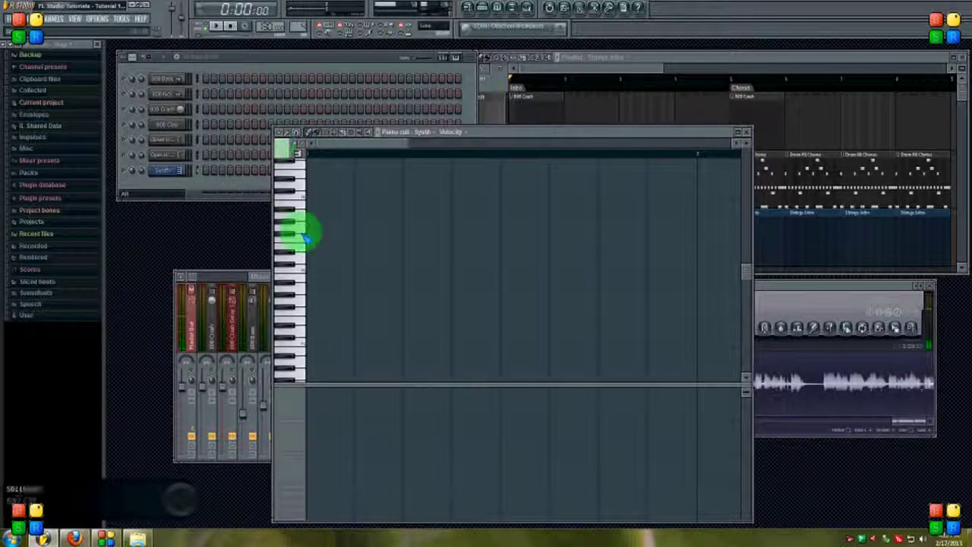
# Switch the piano roll's keyboard view to show note names beside every row
pyautogui.click(303, 158)
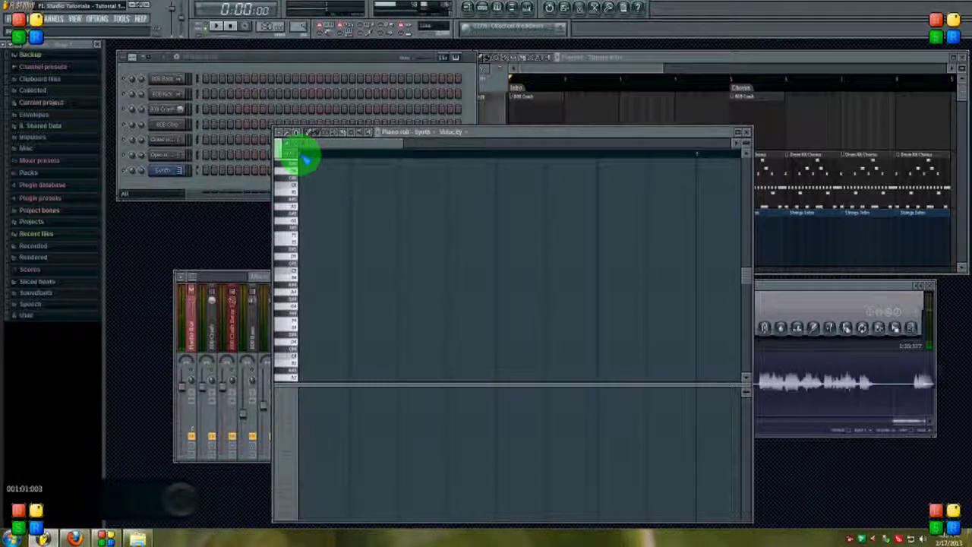
pyautogui.click(298, 156)
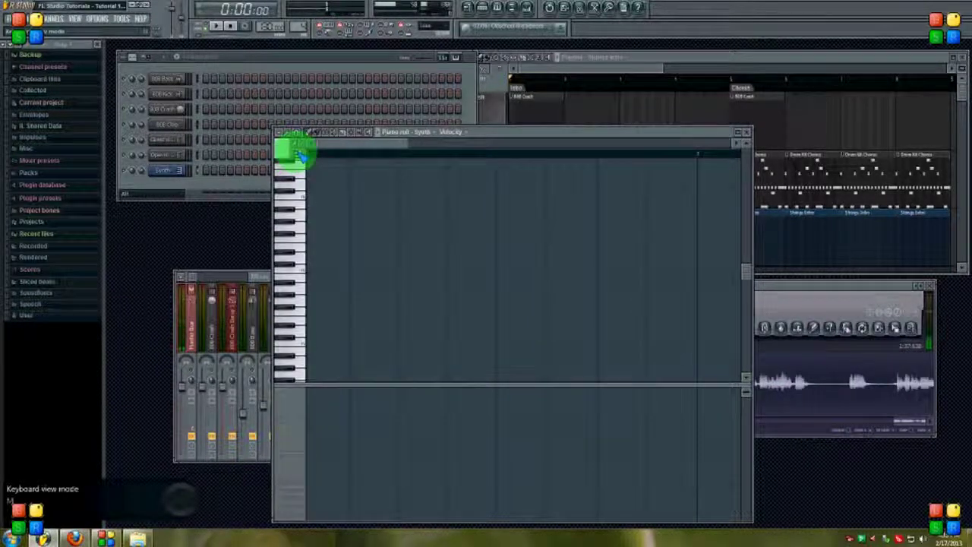
pyautogui.click(300, 156)
pyautogui.click(287, 323)
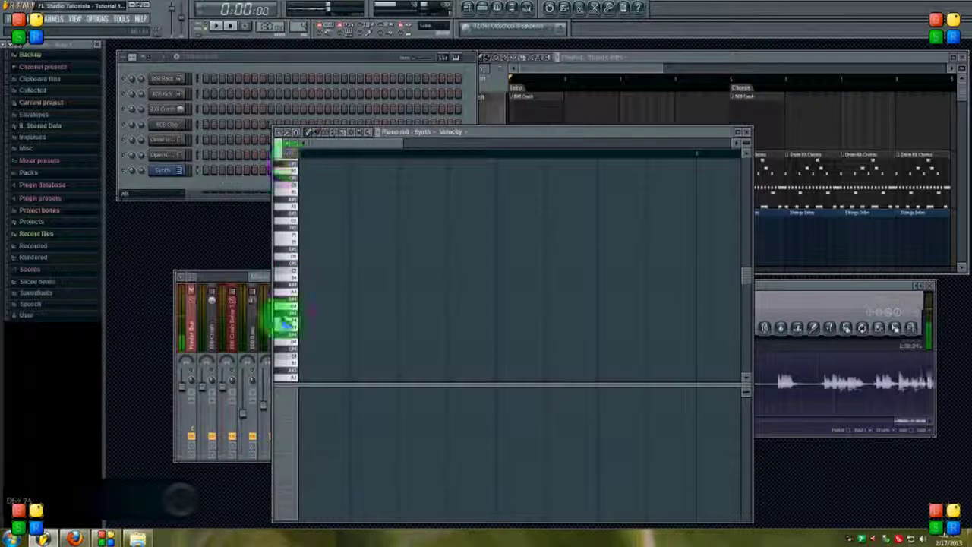
pyautogui.scroll(-2, 321, 350)
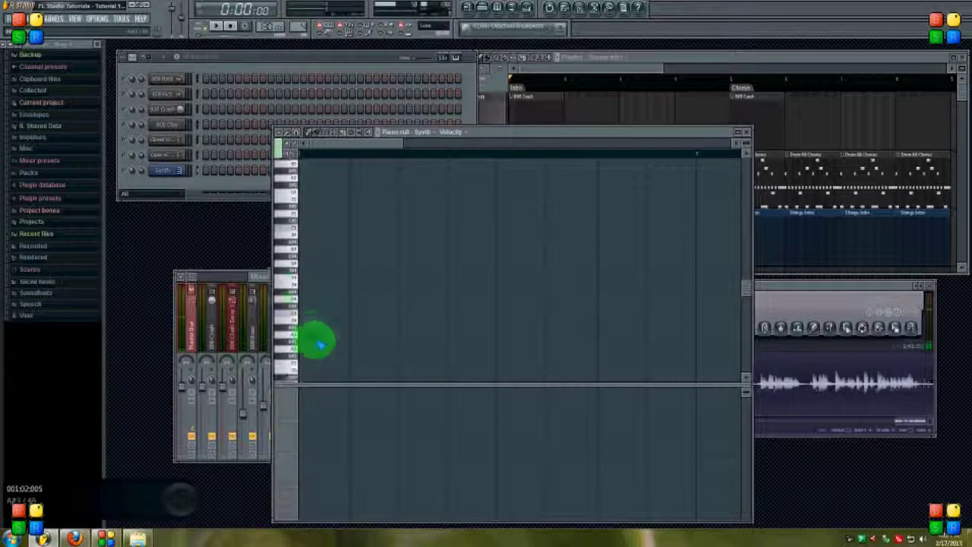
# Stamp a D minor chord rooted on D4 at the pattern's start, about 16 steps long, and play it back
pyautogui.click(278, 133)
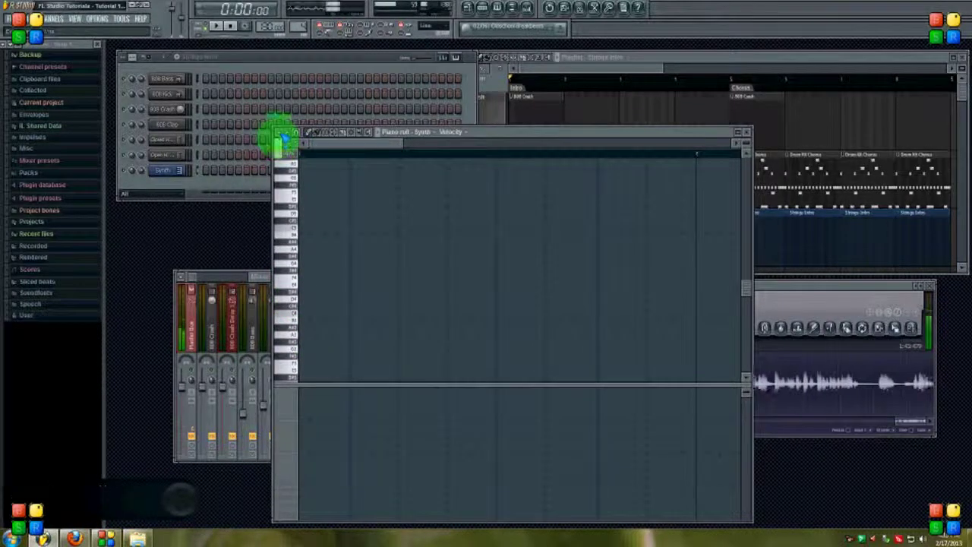
pyautogui.click(300, 228)
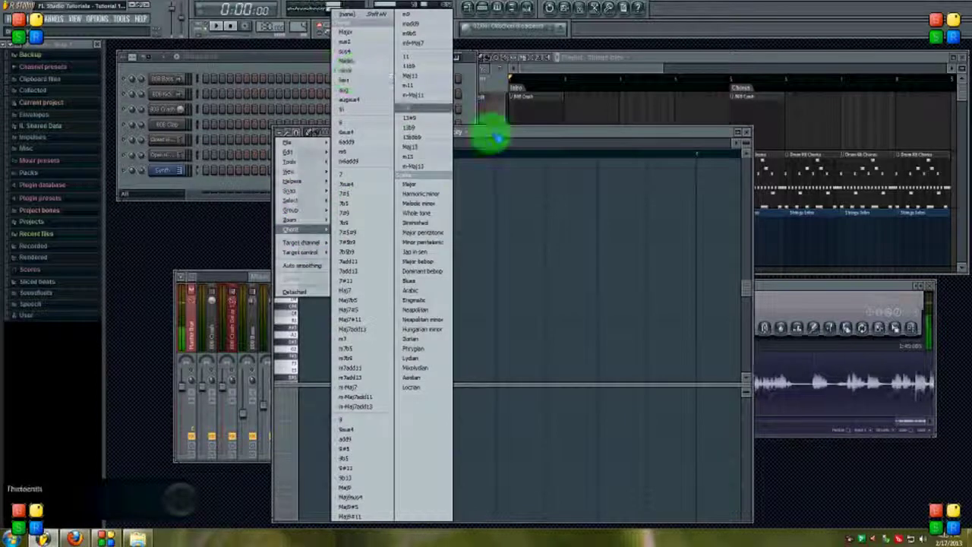
pyautogui.click(500, 137)
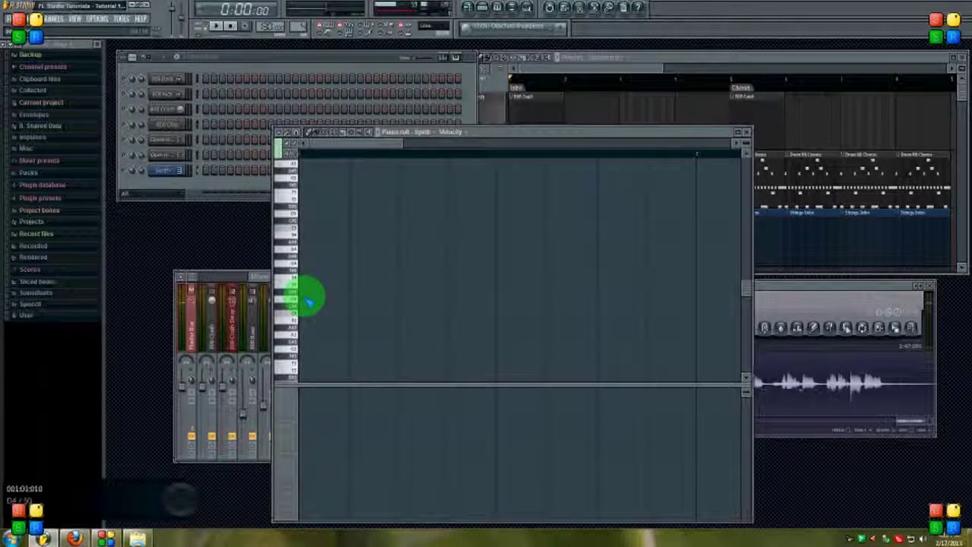
pyautogui.moveTo(317, 302); pyautogui.dragTo(494, 310)
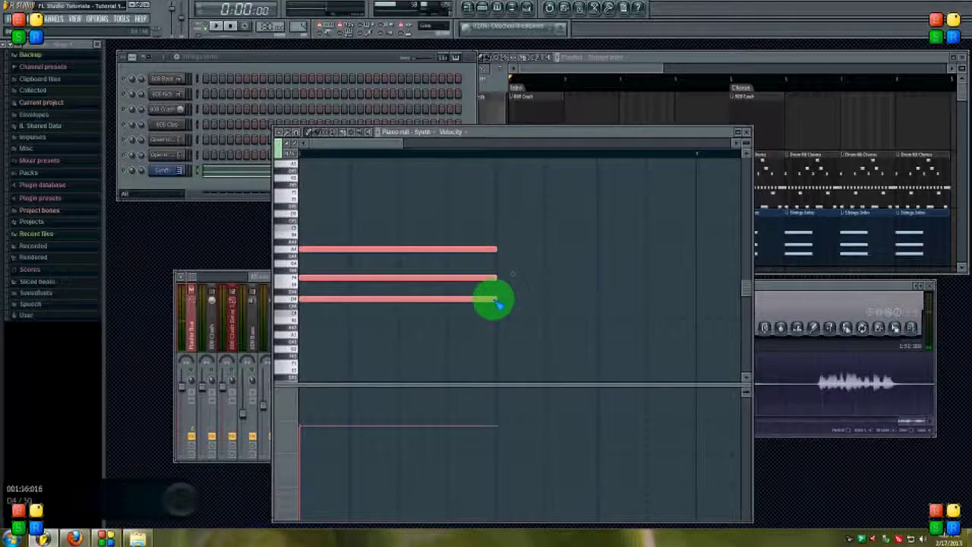
pyautogui.click(223, 50)
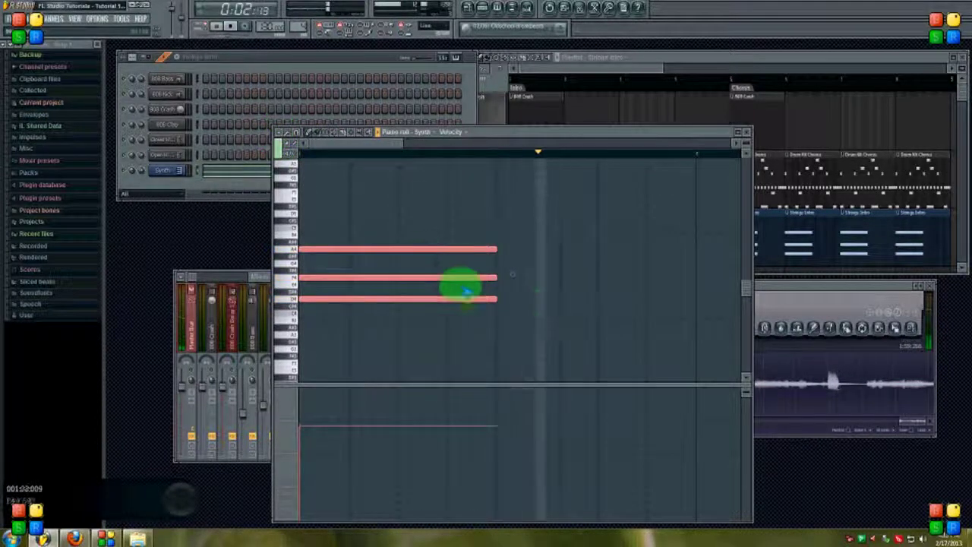
pyautogui.press('space')
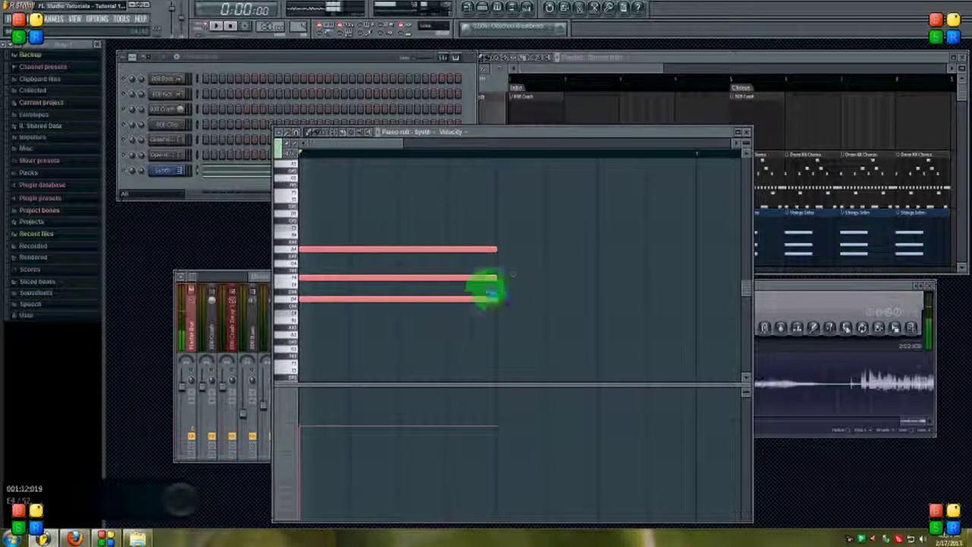
# Check the circle of fifths in Firefox and stamp an A minor chord rooted on A3 directly after the D minor chord
pyautogui.click(74, 538)
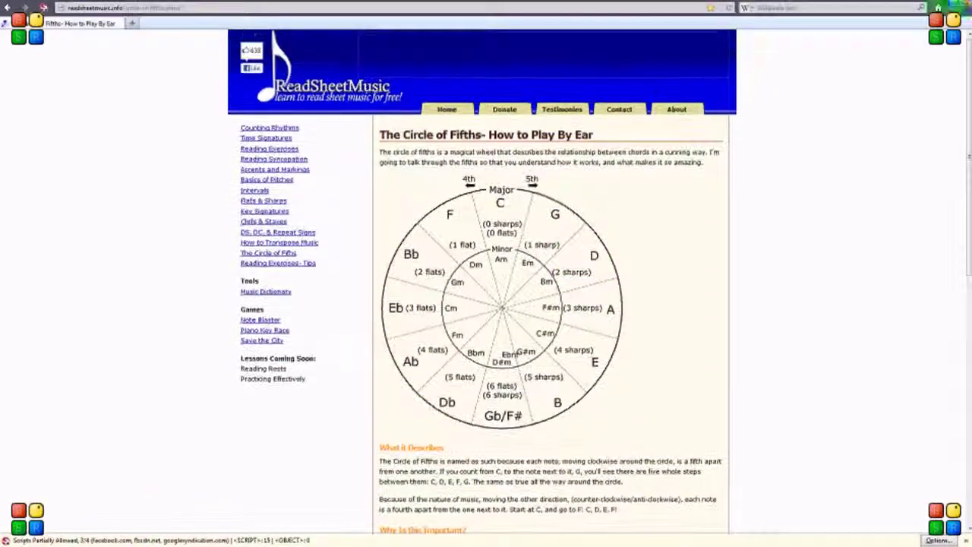
pyautogui.click(952, 4)
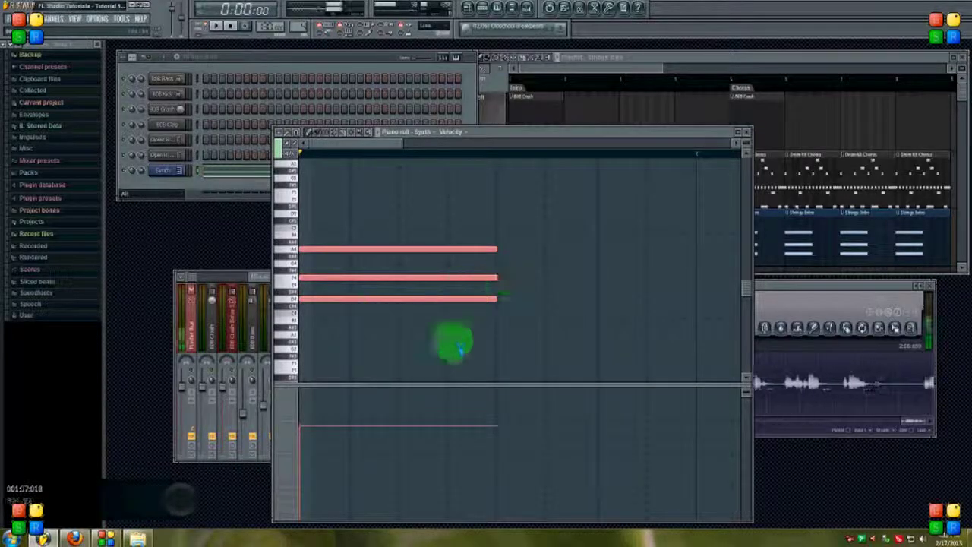
pyautogui.moveTo(500, 335); pyautogui.dragTo(505, 334)
# Move both chords up one octave to roots D5 and A4, and play the pattern
pyautogui.keyDown('ctrl'); pyautogui.click(563, 216); pyautogui.keyUp('ctrl')
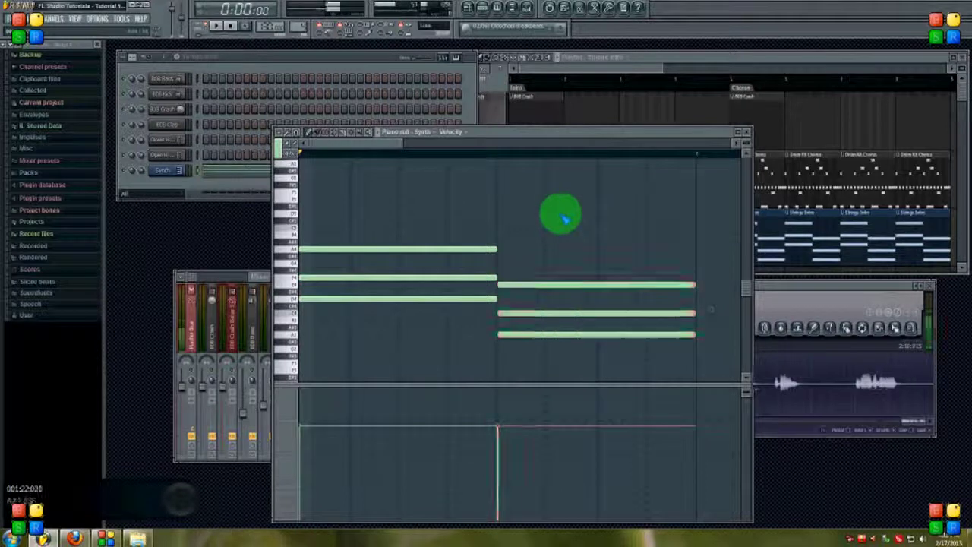
pyautogui.hotkey('ctrl', 'a')
pyautogui.scroll(3, 482, 279)
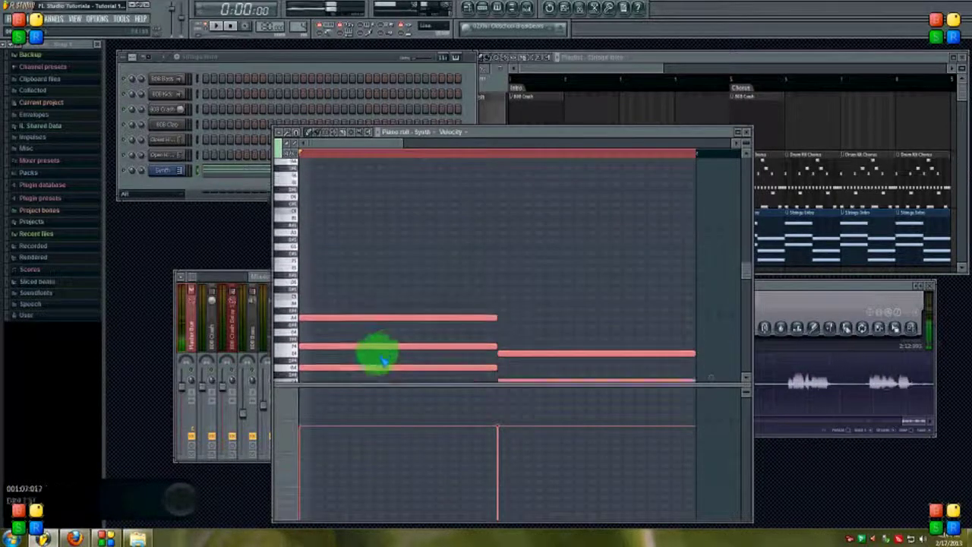
pyautogui.moveTo(373, 367); pyautogui.dragTo(304, 276)
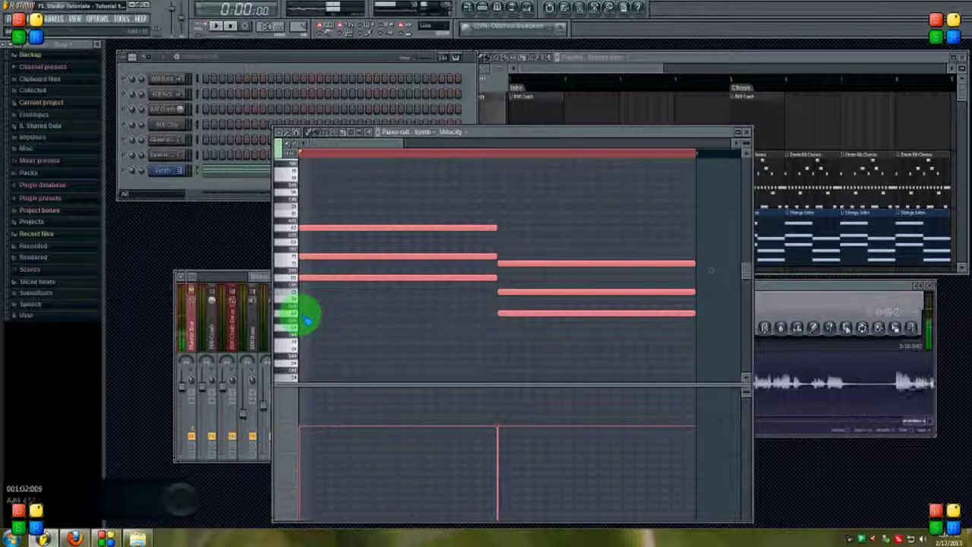
pyautogui.click(488, 284)
pyautogui.press('space')
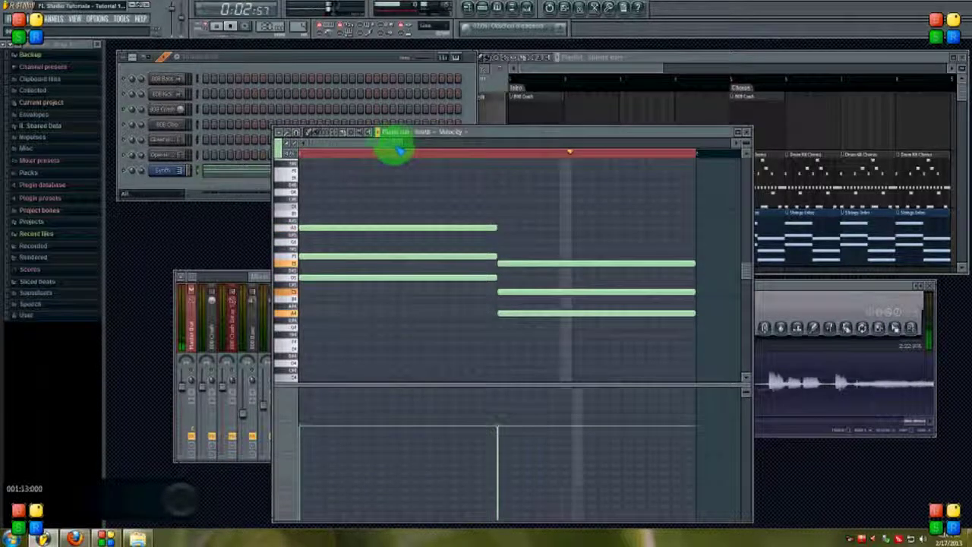
pyautogui.press('space')
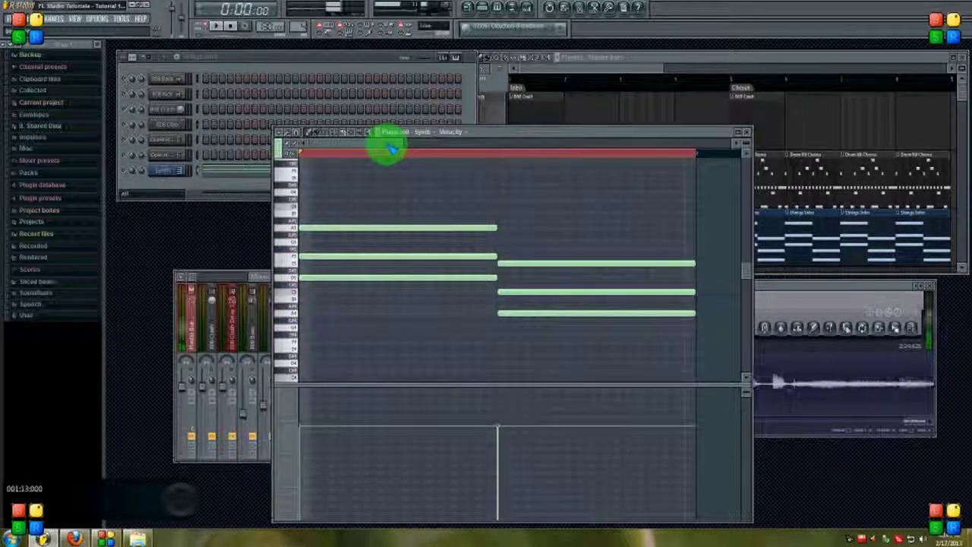
# Duplicate the two-chord progression until it fills four bars, and close the piano roll
pyautogui.hotkey('ctrl', 'a')
pyautogui.moveTo(389, 144); pyautogui.dragTo(459, 154)
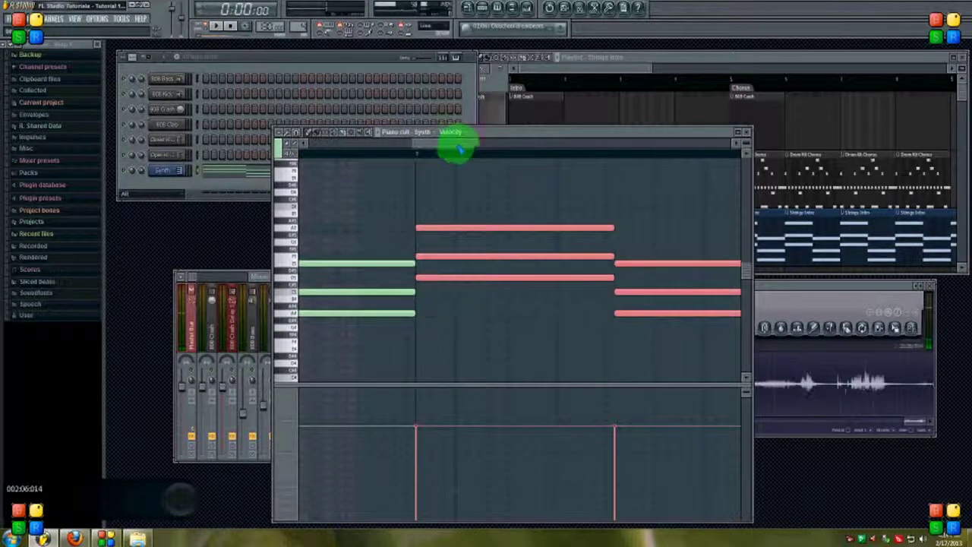
pyautogui.click(746, 131)
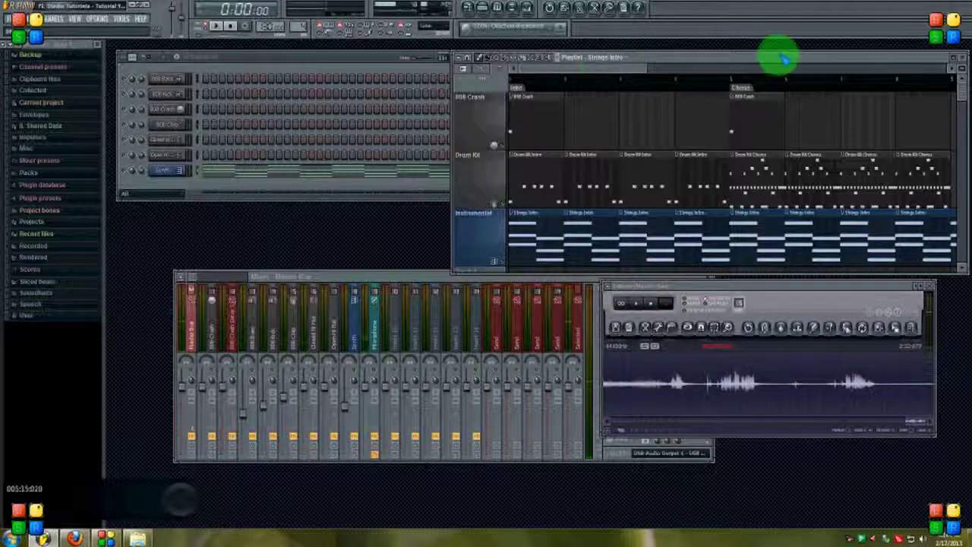
# Replace the repeated Strings Intro clips on the Instrumental track with one four-bar clip at bar 1, and play the song
pyautogui.moveTo(649, 70); pyautogui.dragTo(711, 78)
pyautogui.moveTo(907, 228)
pyautogui.mouseDown()
pyautogui.moveTo(759, 250)
pyautogui.moveTo(640, 239)
pyautogui.moveTo(591, 250)
pyautogui.mouseUp()
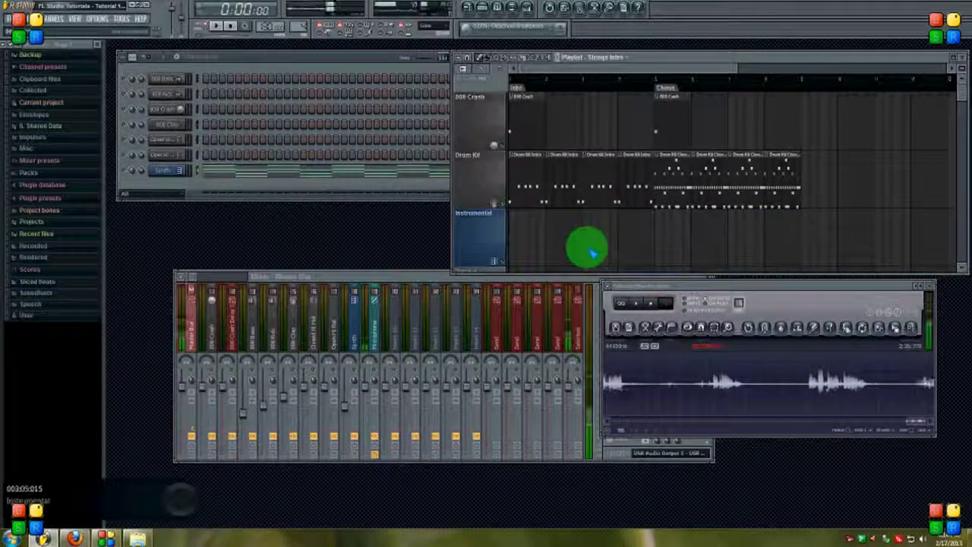
pyautogui.click(554, 238)
pyautogui.scroll(-1, 641, 231)
pyautogui.scroll(1, 648, 230)
pyautogui.scroll(-2, 651, 230)
pyautogui.scroll(1, 498, 91)
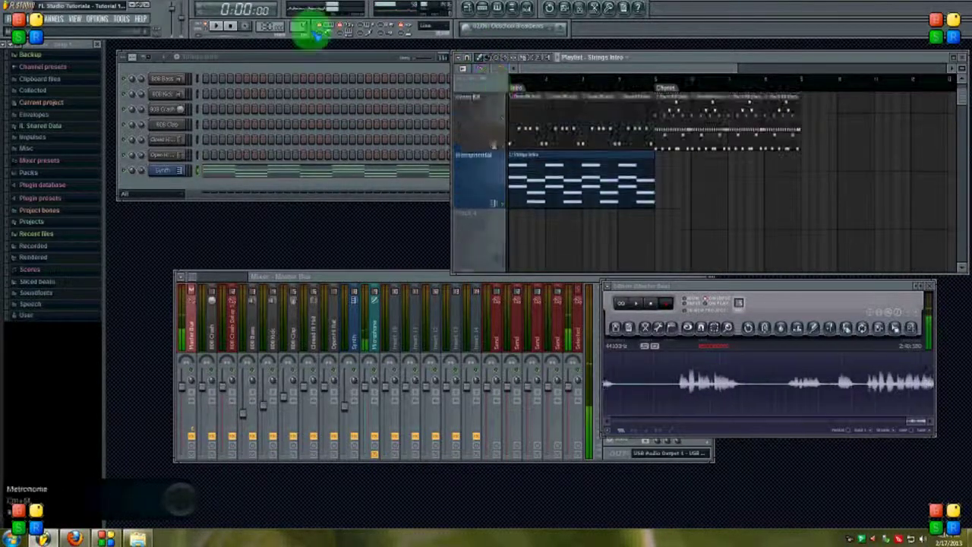
pyautogui.click(215, 25)
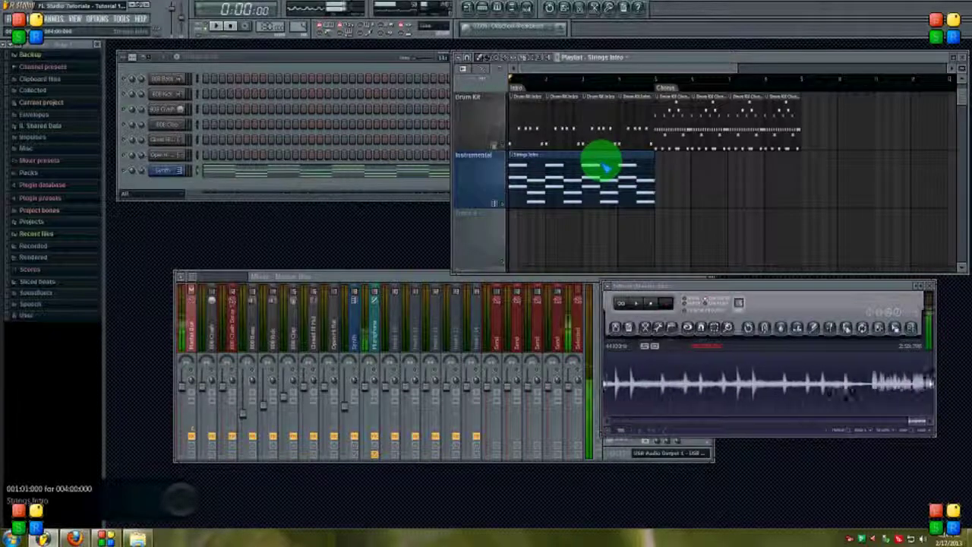
# Copy all notes of the Strings Intro pattern from the Synth's piano roll
pyautogui.click(403, 176)
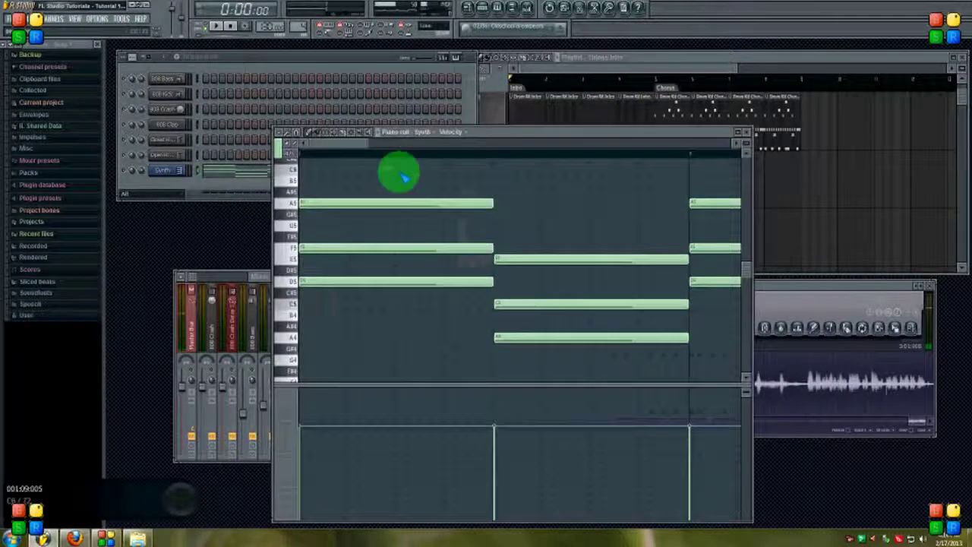
pyautogui.hotkey('ctrl', 'a')
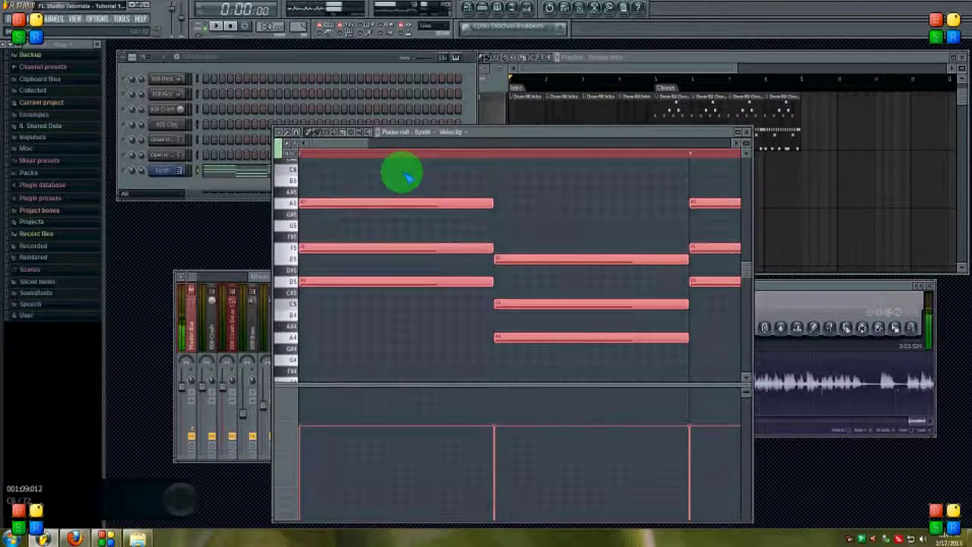
pyautogui.click(746, 132)
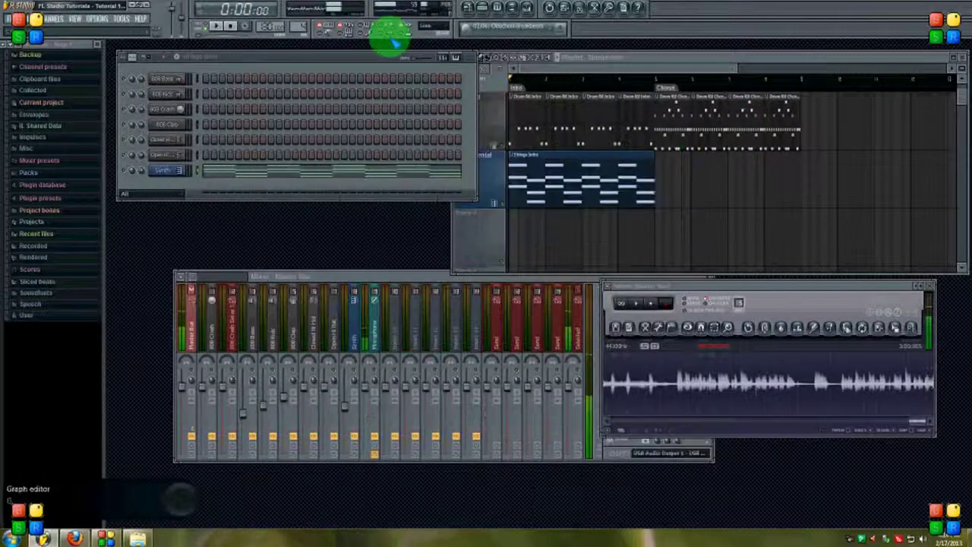
# Paste the copied chords into the Synth's piano roll in the Strings Chorus pattern
pyautogui.rightClick(186, 171)
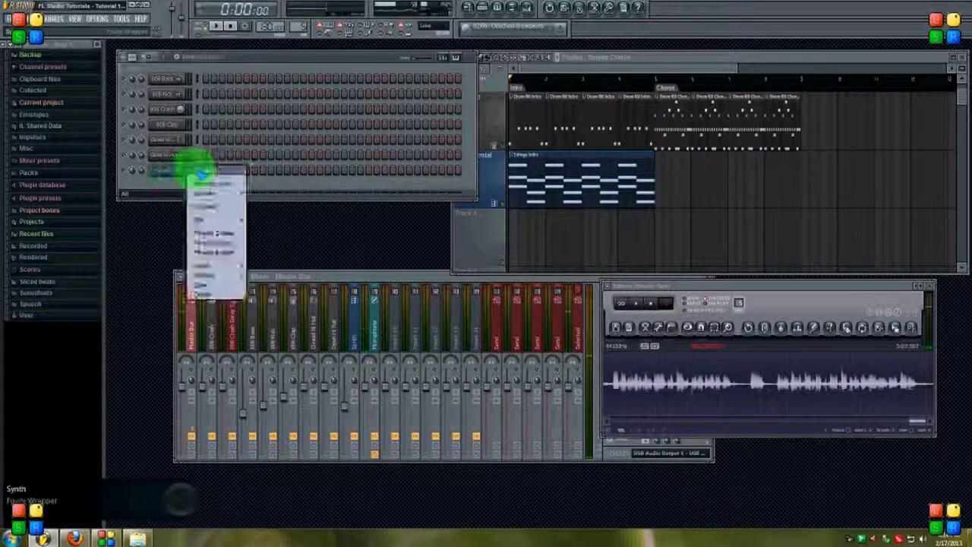
pyautogui.click(217, 172)
pyautogui.hotkey('ctrl', 'v')
pyautogui.hotkey('ctrl', 'd')
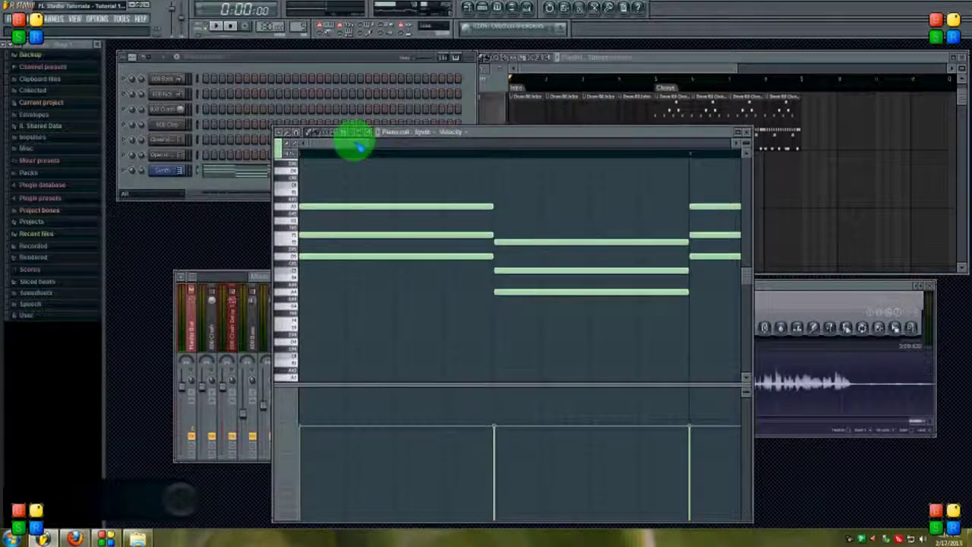
pyautogui.moveTo(367, 143); pyautogui.dragTo(536, 176)
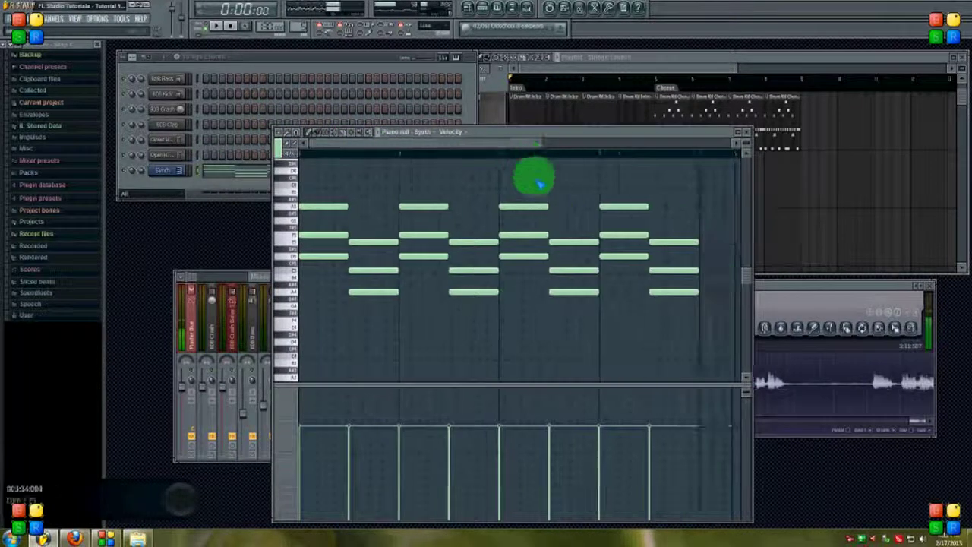
# Raise the middle note of every chord in the Strings Chorus pattern by one octave, to F6 and C6
pyautogui.scroll(2, 448, 216)
pyautogui.click(336, 143)
pyautogui.click(320, 262)
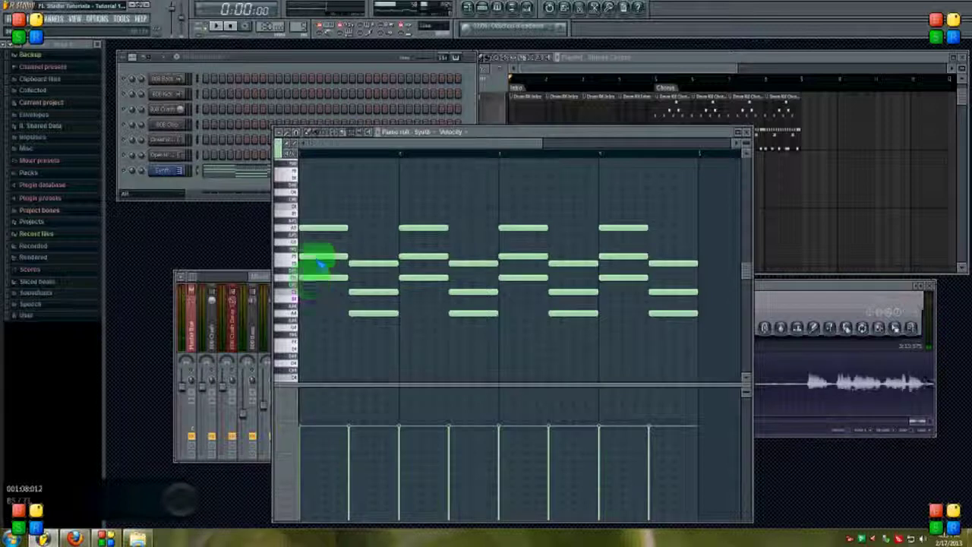
pyautogui.moveTo(328, 258)
pyautogui.mouseDown()
pyautogui.moveTo(378, 288)
pyautogui.moveTo(412, 282)
pyautogui.moveTo(423, 256)
pyautogui.moveTo(471, 301)
pyautogui.moveTo(524, 251)
pyautogui.moveTo(567, 290)
pyautogui.moveTo(618, 253)
pyautogui.moveTo(673, 298)
pyautogui.mouseUp()
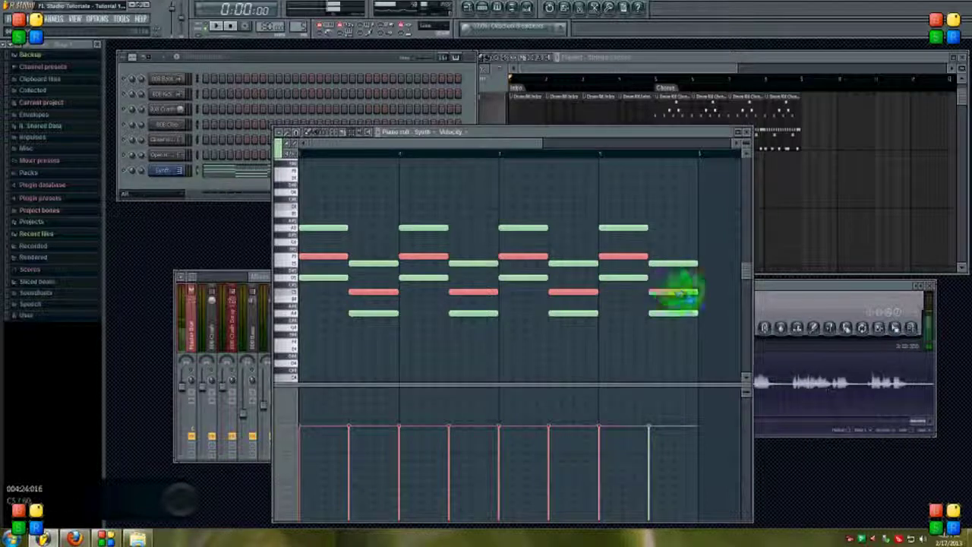
pyautogui.click(292, 153)
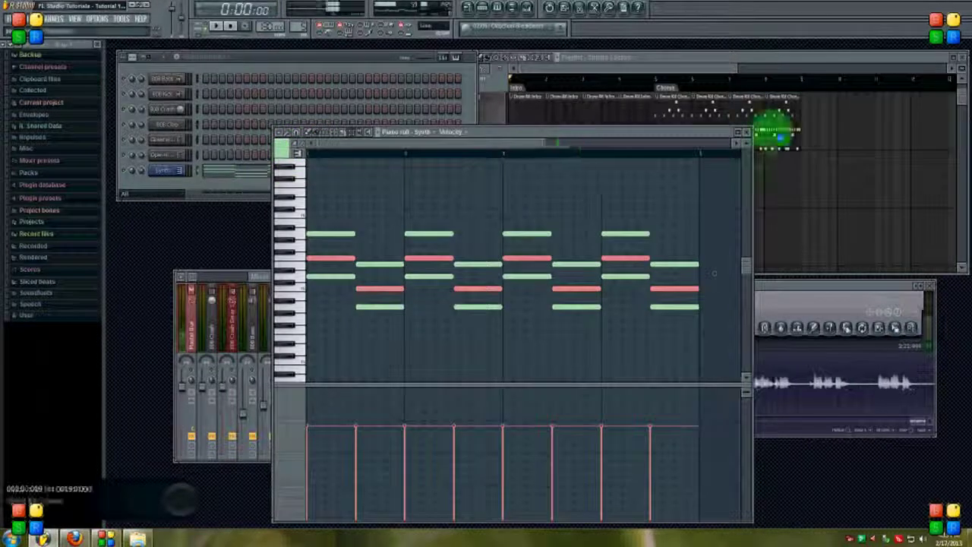
pyautogui.moveTo(748, 146); pyautogui.dragTo(577, 149)
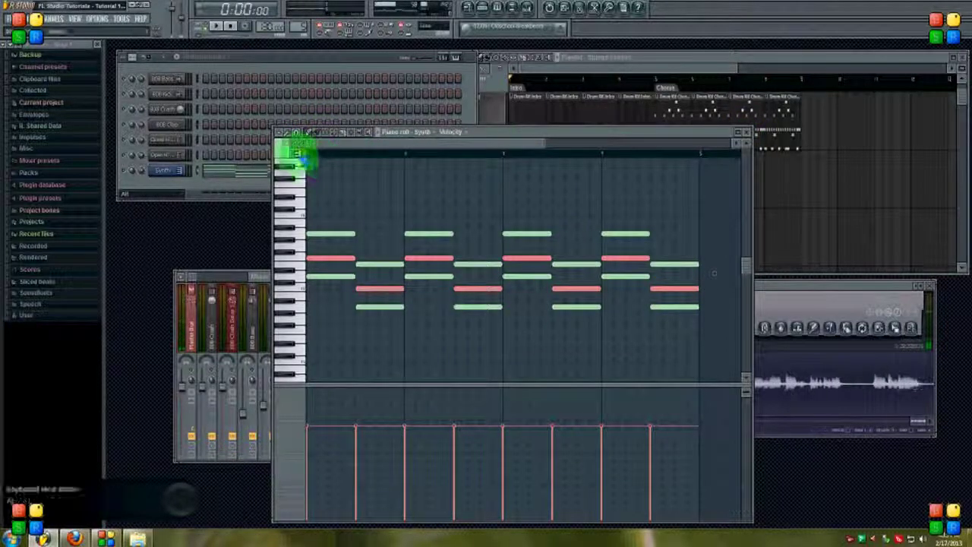
pyautogui.click(300, 154)
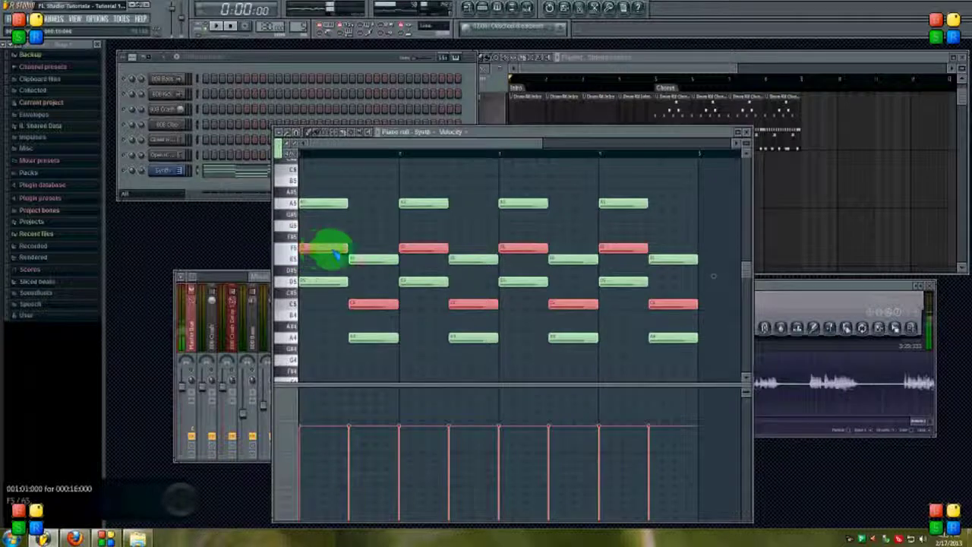
pyautogui.scroll(3, 334, 255)
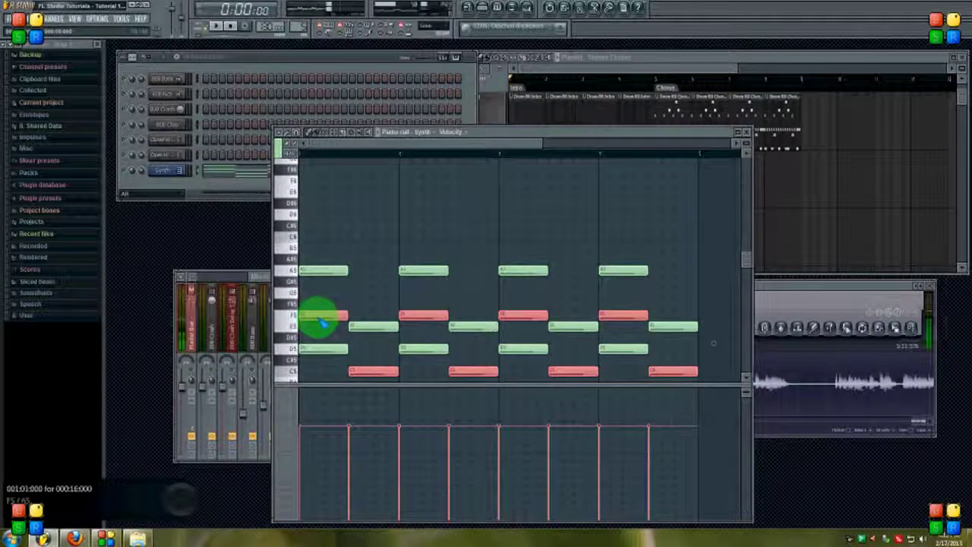
pyautogui.moveTo(322, 323); pyautogui.dragTo(315, 188)
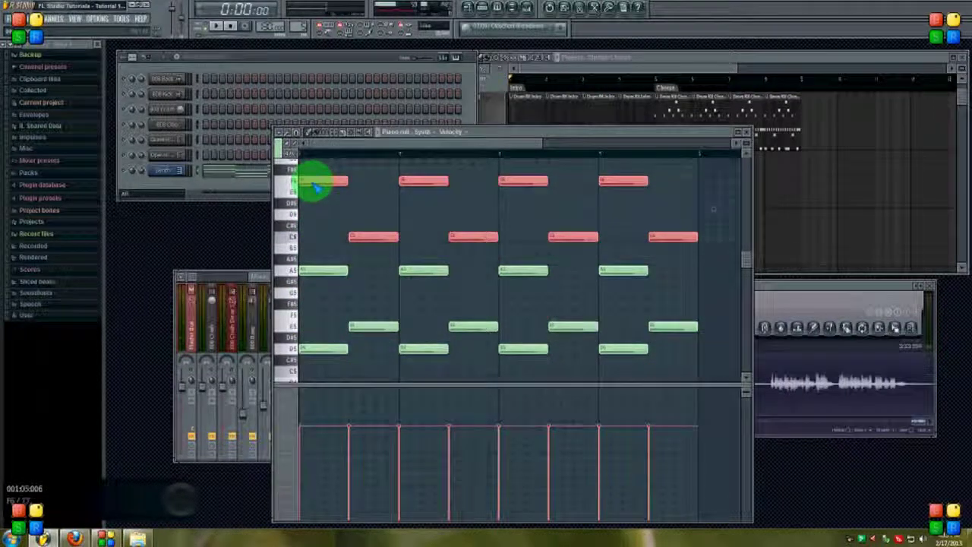
# Check the spread-out chords across the full four bars and close the Synth's piano roll
pyautogui.moveTo(543, 144); pyautogui.dragTo(611, 156)
pyautogui.scroll(-1, 554, 260)
pyautogui.scroll(-3, 505, 271)
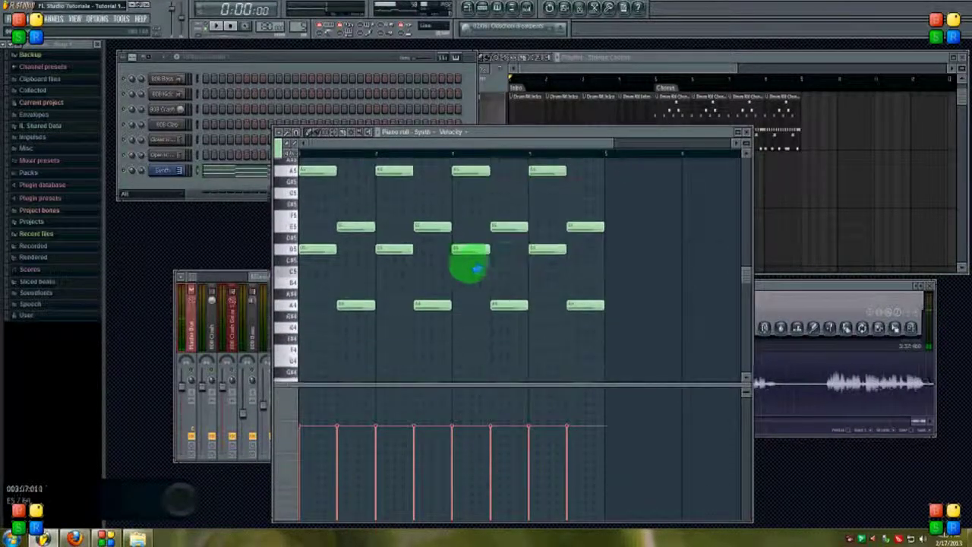
pyautogui.moveTo(747, 144); pyautogui.dragTo(749, 181)
pyautogui.moveTo(614, 146); pyautogui.dragTo(764, 121)
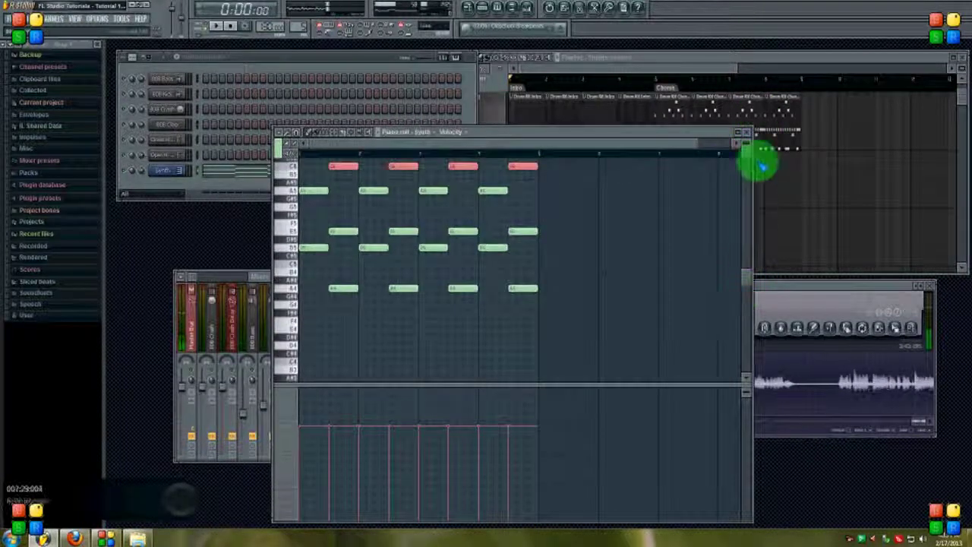
pyautogui.click(747, 134)
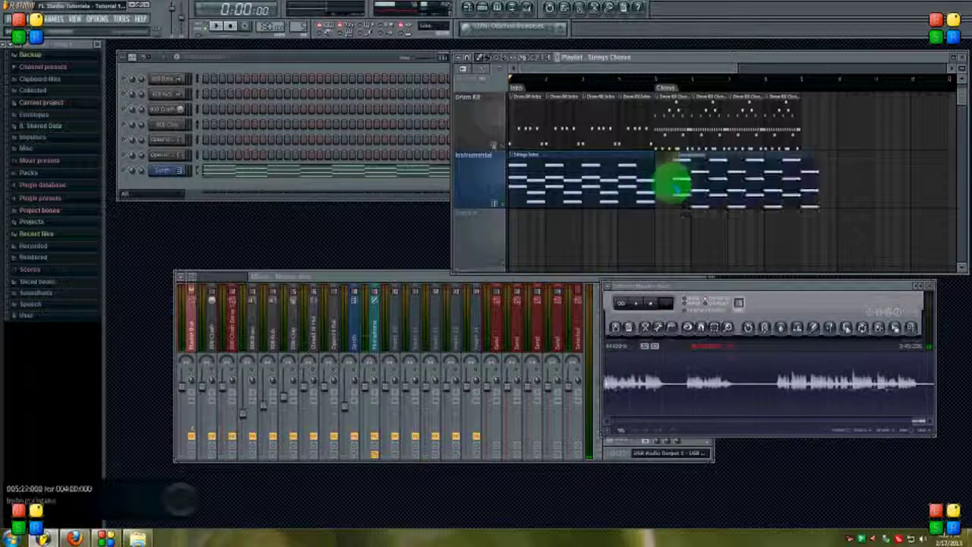